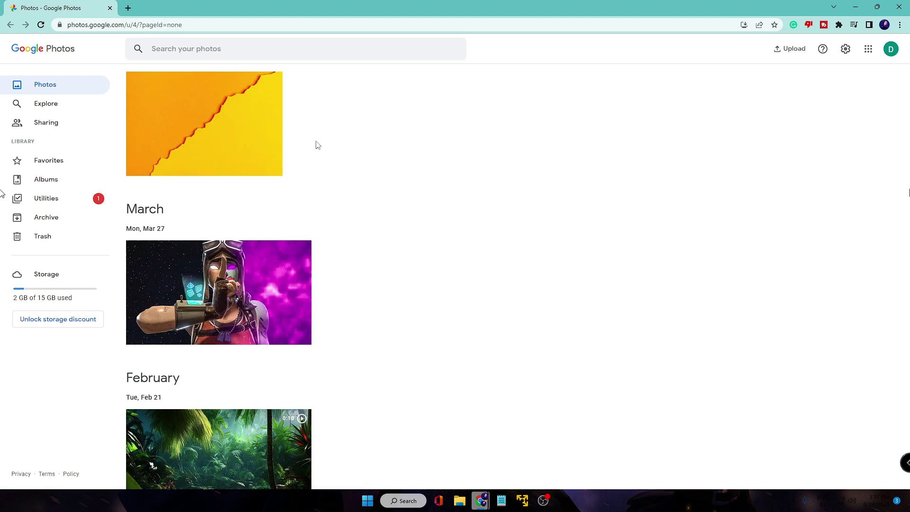
scroll(317, 145, "down", 1)
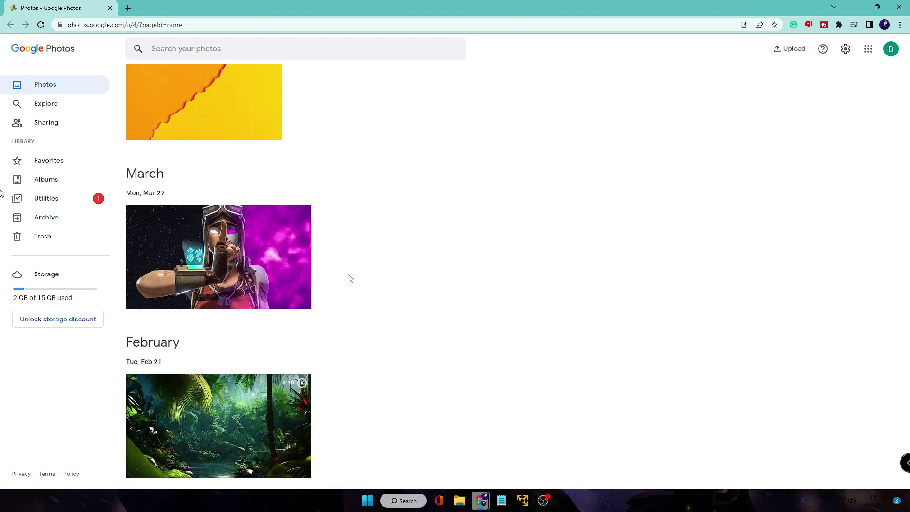
scroll(348, 277, "up", 1)
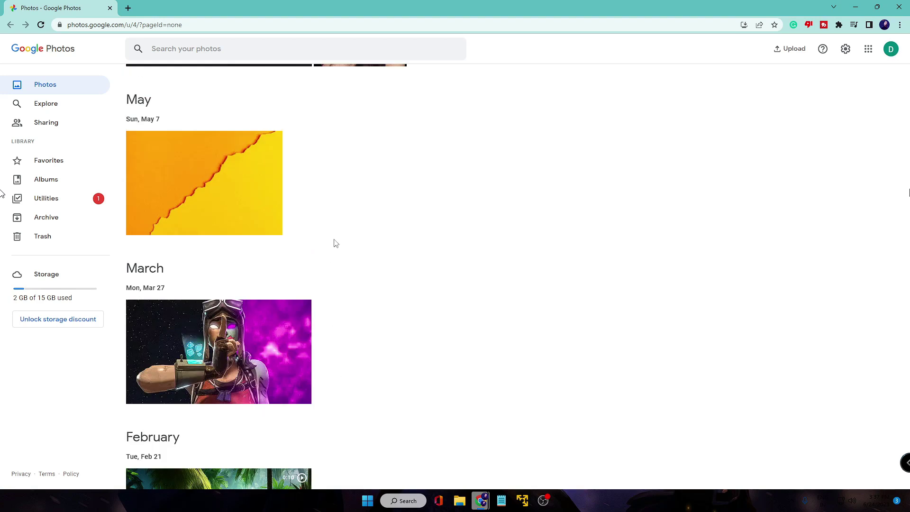
scroll(334, 244, "up", 2)
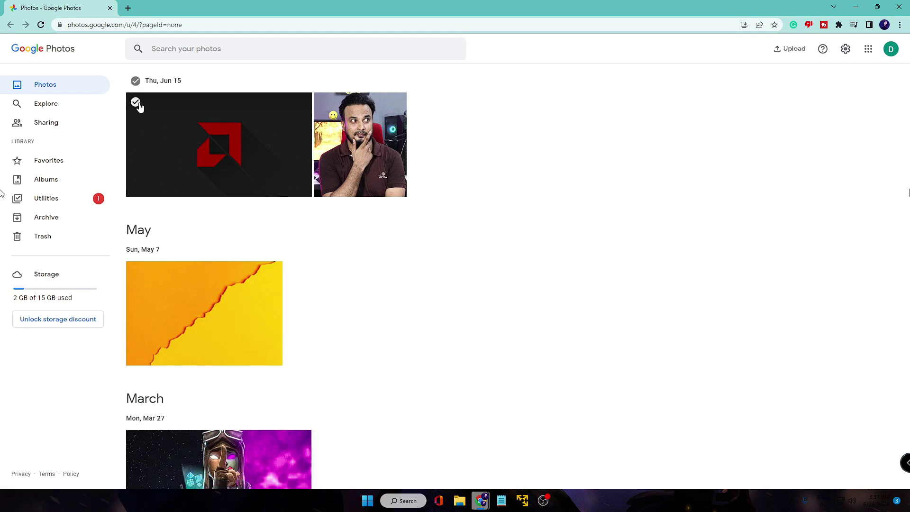
Step: Select the five latest items, from the Jun 15 AMD logo photo through the Feb 21 video
left_click(135, 104)
left_click(323, 104)
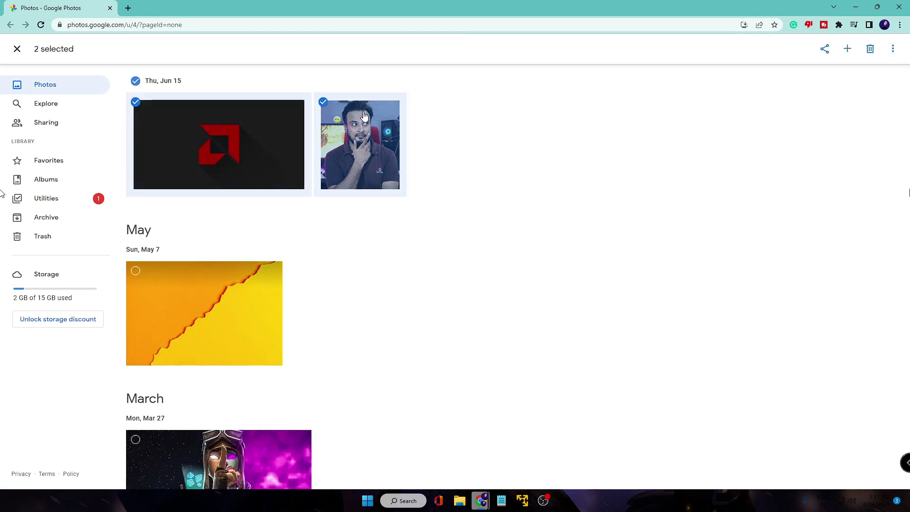
left_click(136, 103)
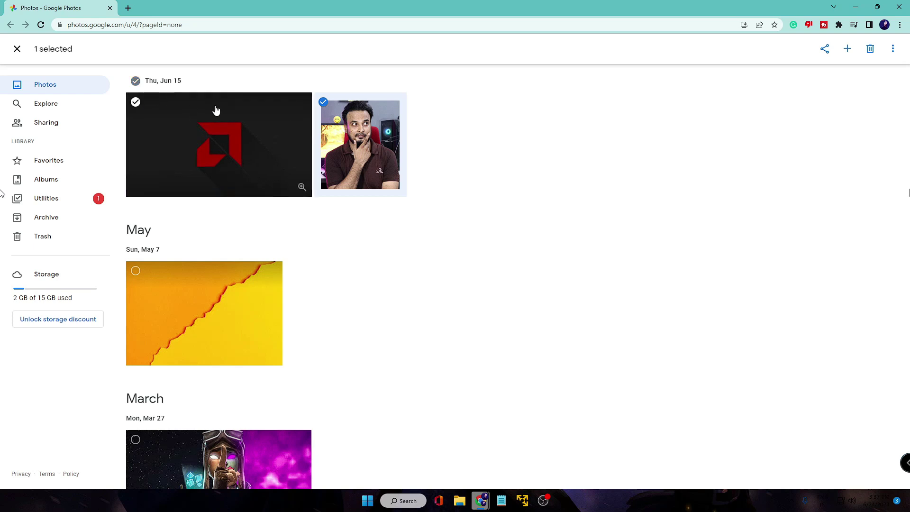
left_click(323, 103)
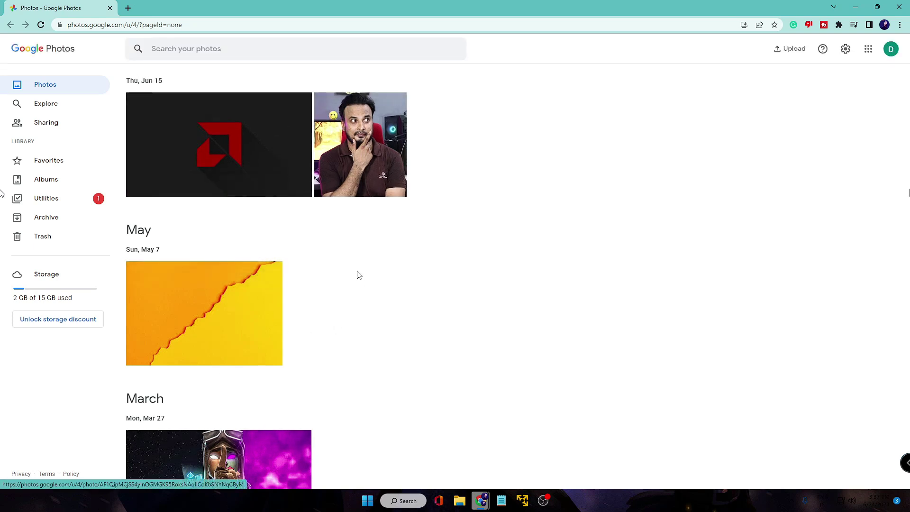
left_click(135, 103)
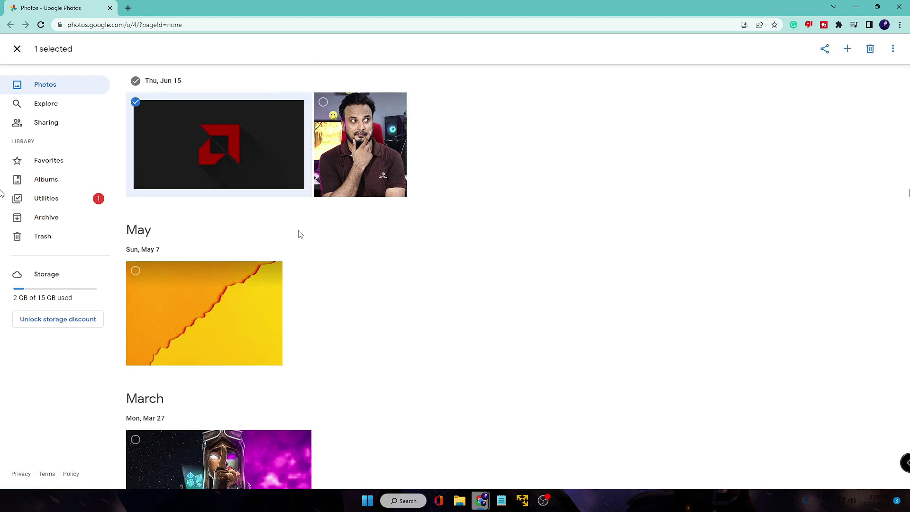
scroll(296, 234, "down", 3)
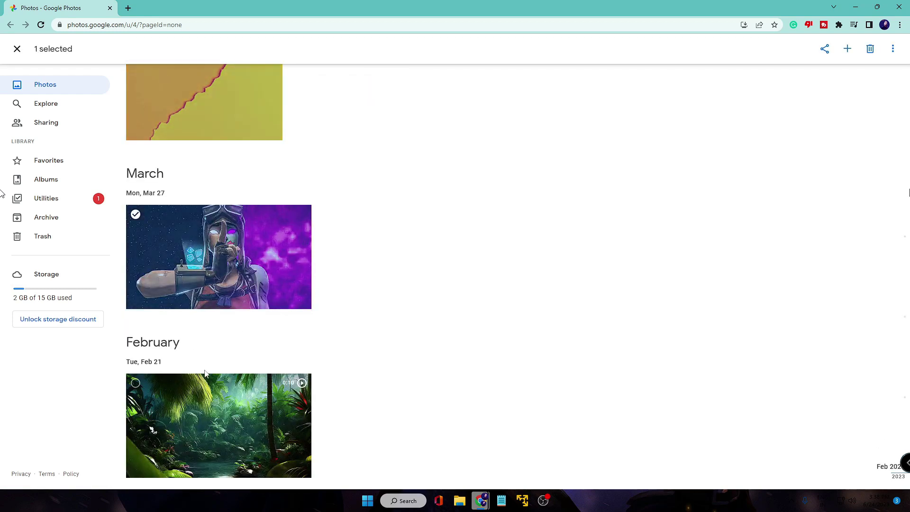
left_click(135, 384, "shift")
scroll(234, 204, "up", 2)
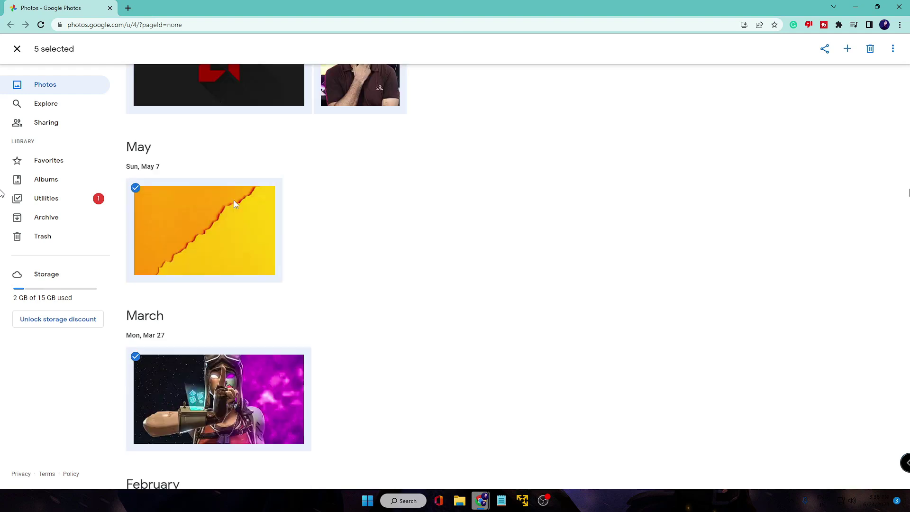
scroll(234, 203, "up", 1)
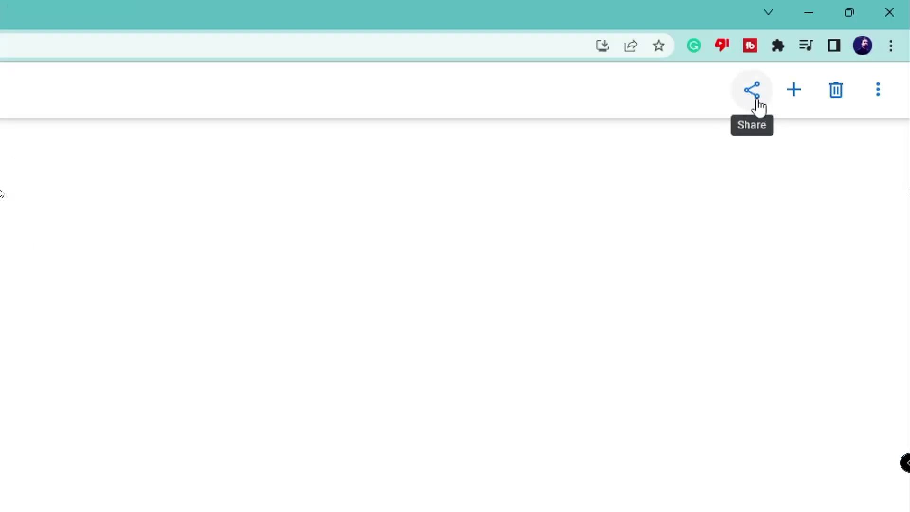
Step: Create a share link for the five selected items and copy it to the clipboard
left_click(752, 100)
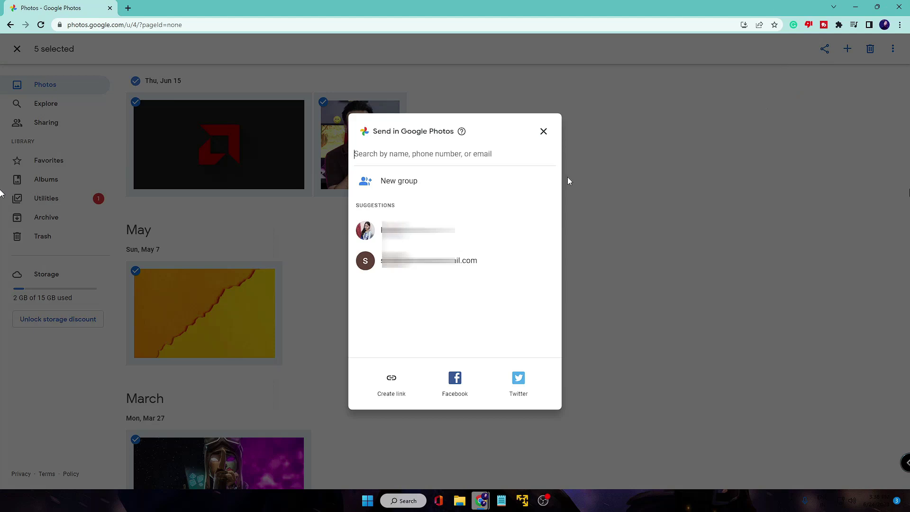
left_click(392, 384)
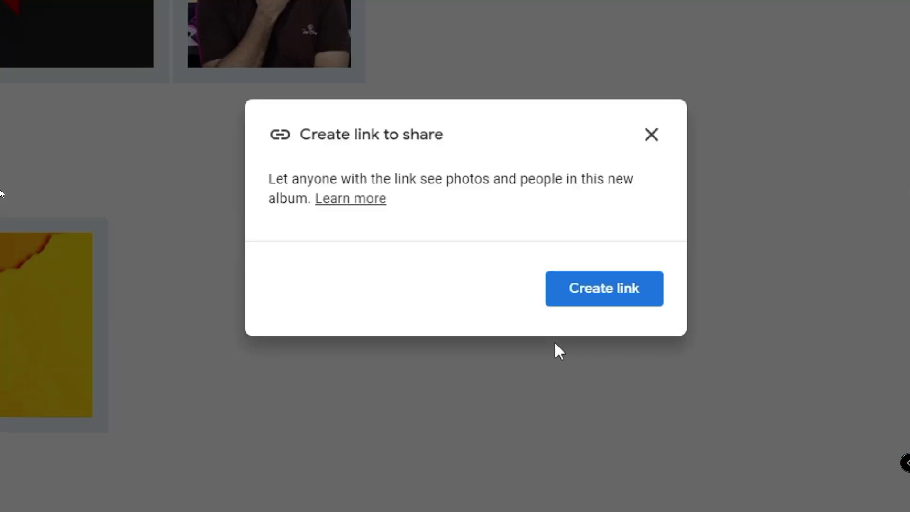
left_click(599, 287)
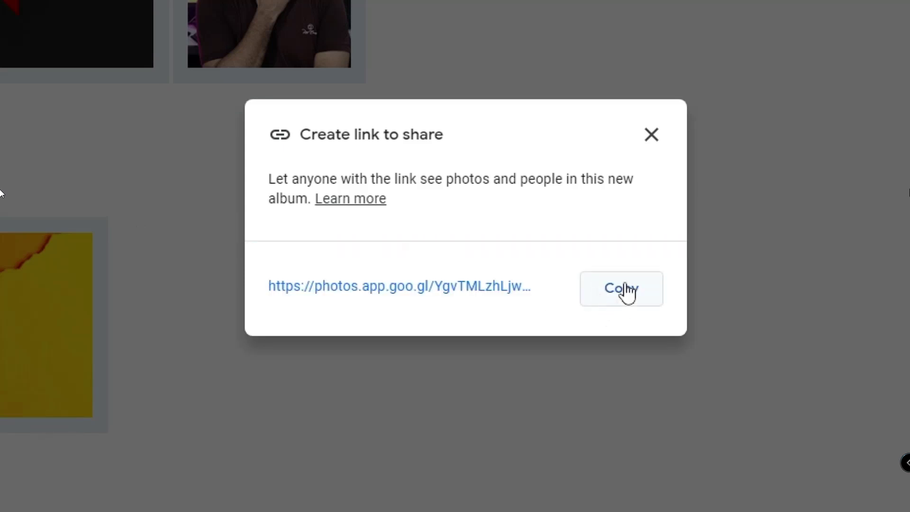
left_click(620, 295)
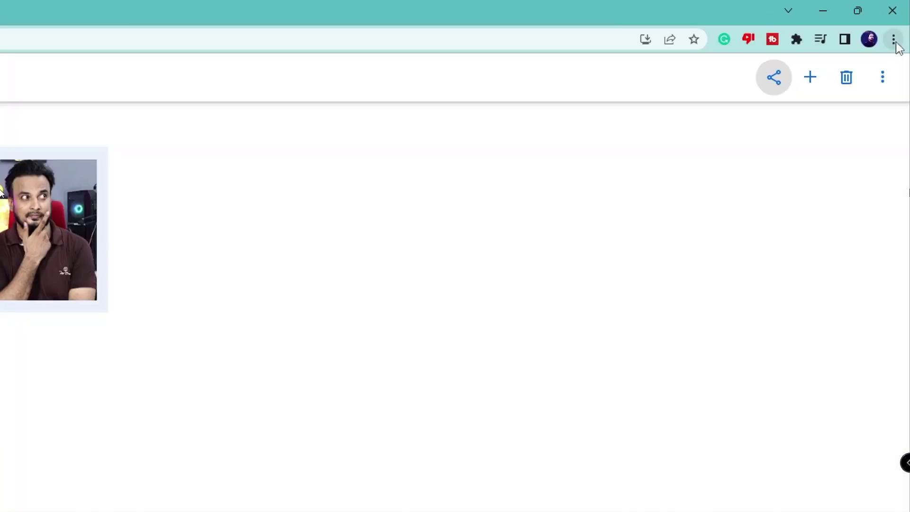
Step: Open the copied share link in a new Chrome Incognito window to view the shared album
left_click(900, 26)
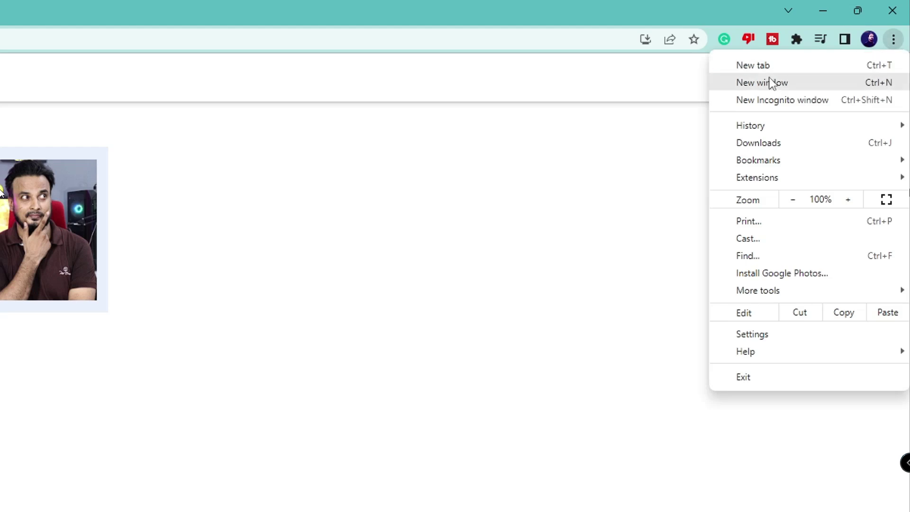
left_click(776, 104)
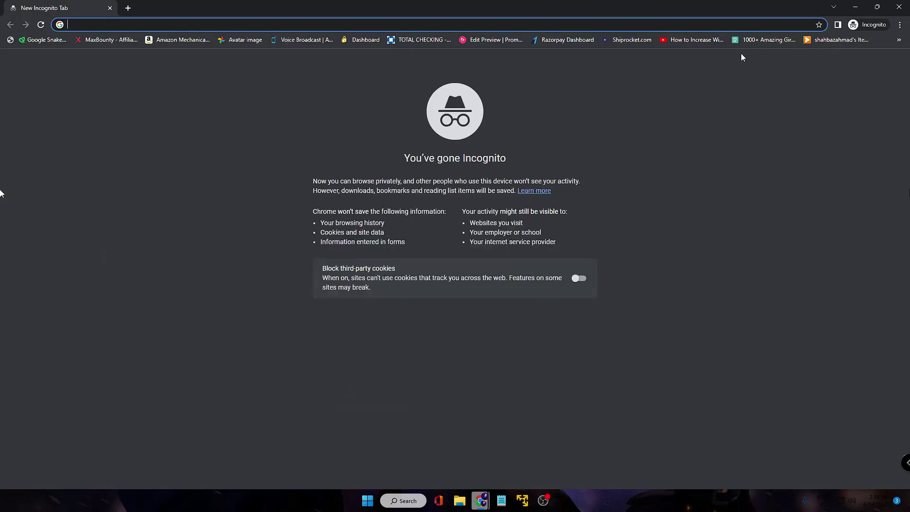
key("ctrl+v")
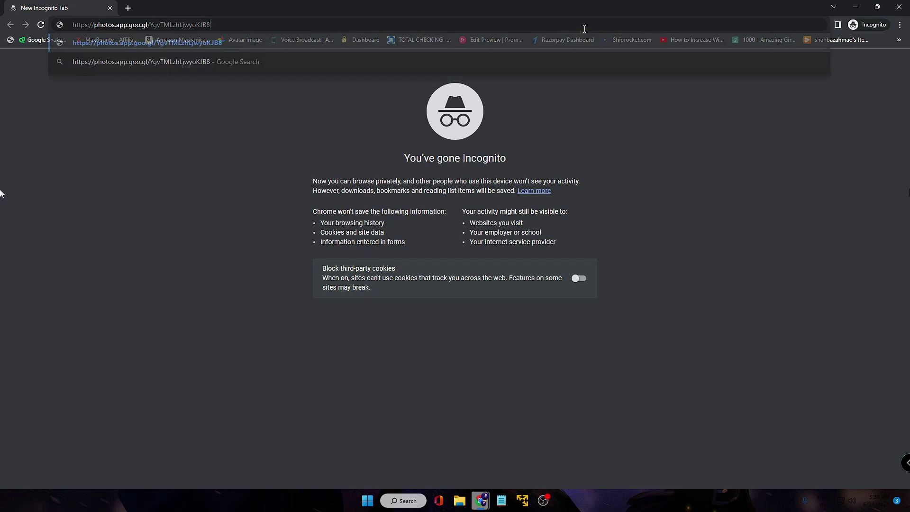
key("Return")
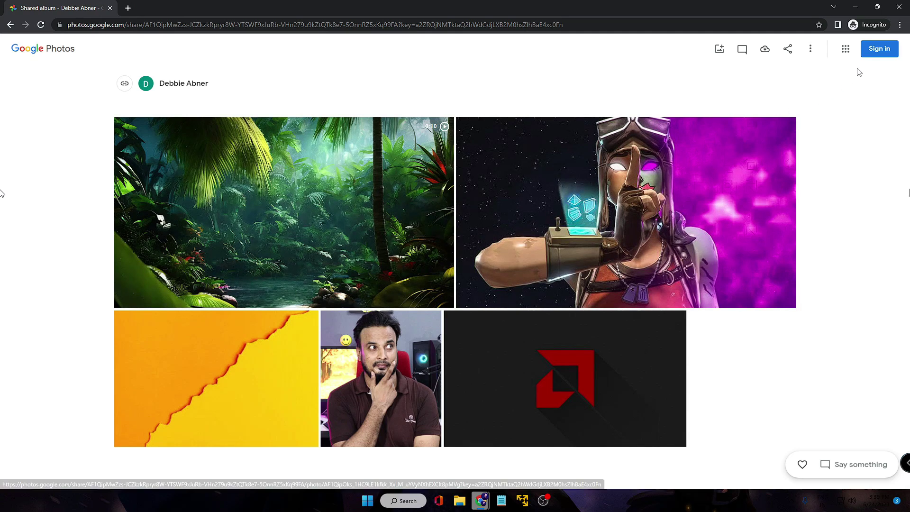
Step: Sign in with the second account, save the shared photos, and open its library
left_click(883, 51)
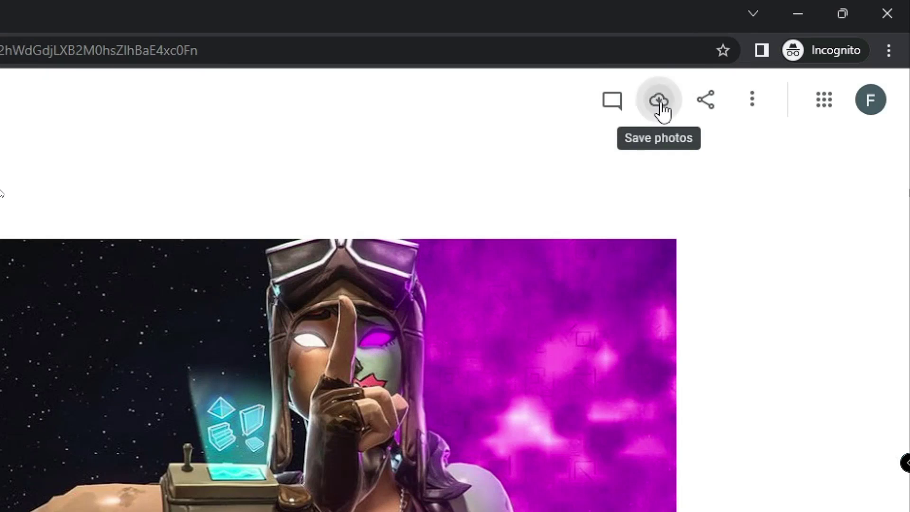
left_click(659, 102)
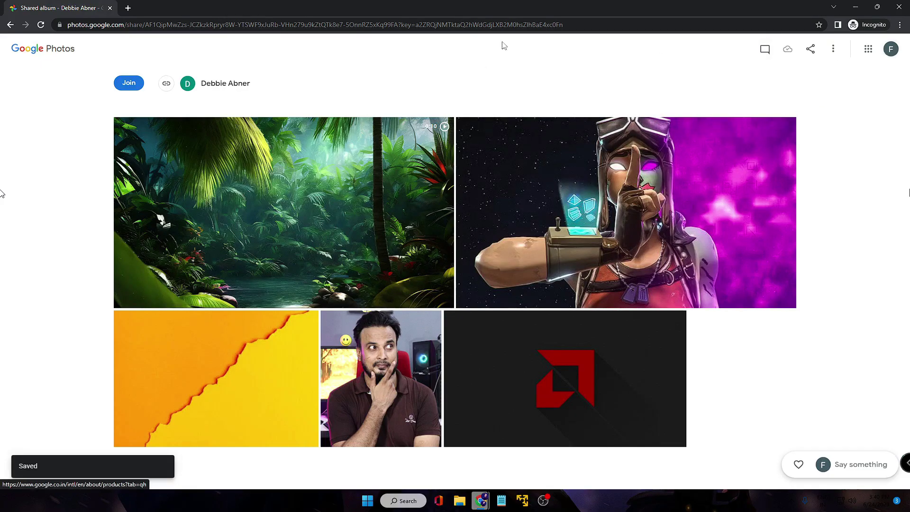
left_click(61, 58)
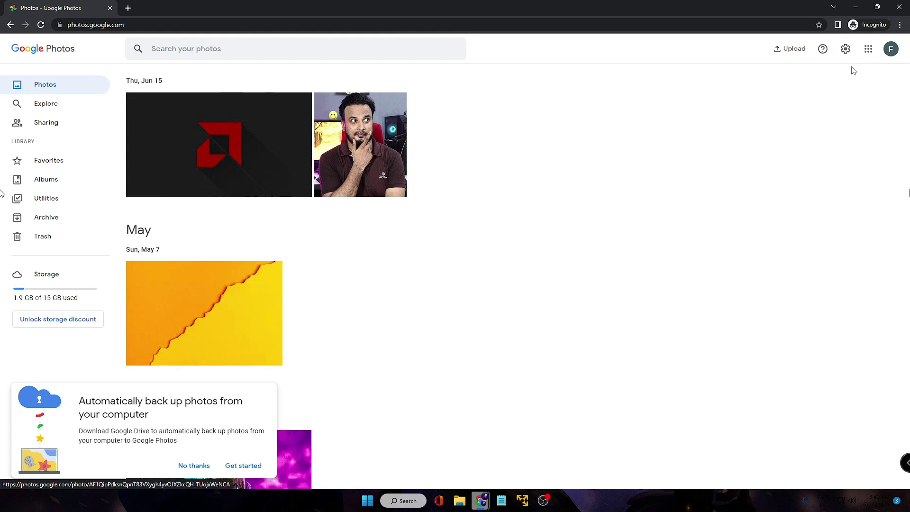
Step: Minimize the Incognito window to return to the original account's Google Photos library
left_click(853, 9)
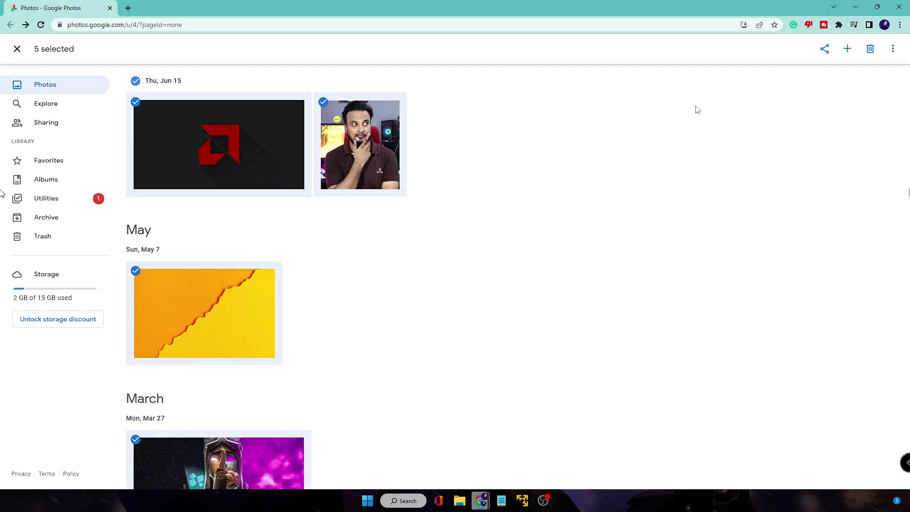